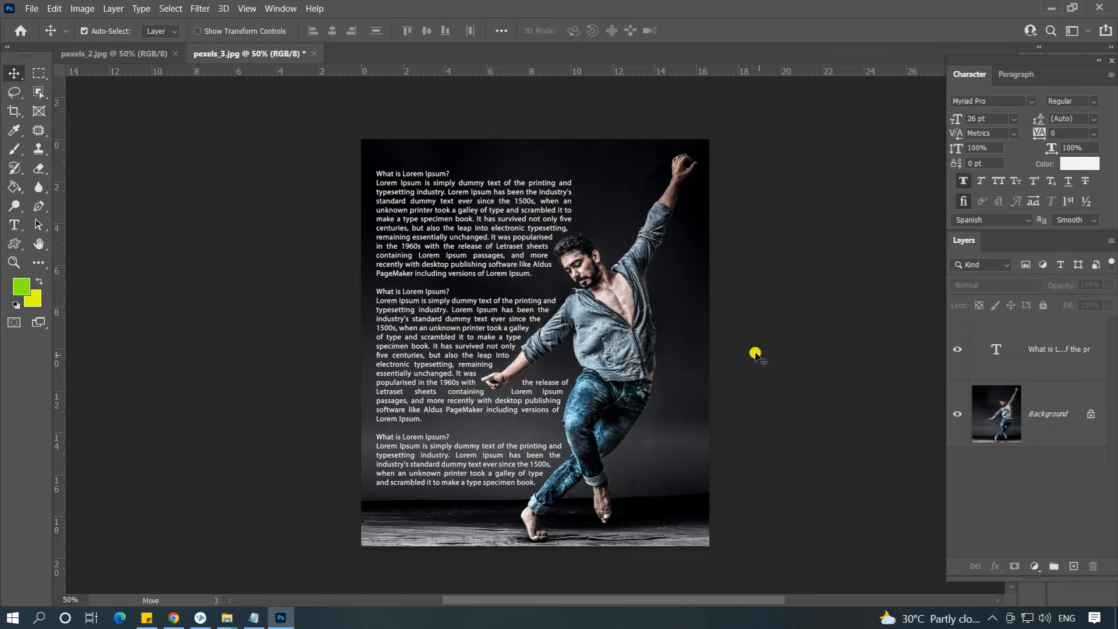
Step: Switch to the pexels_2.jpg document and select the dancing man with automatic subject selection
left_click(140, 56)
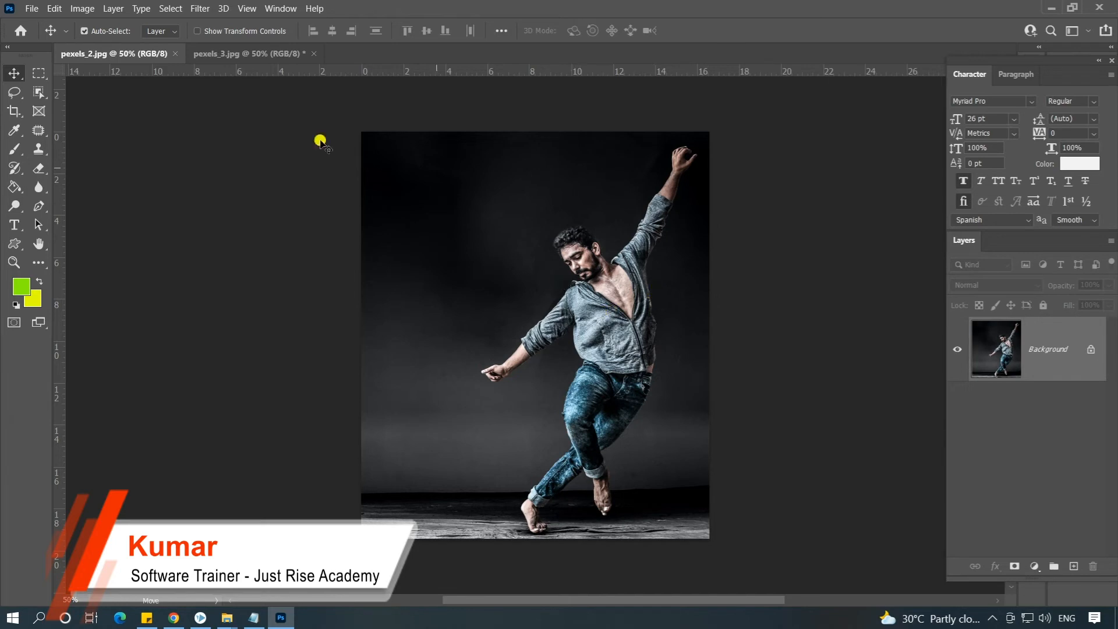
left_click(166, 9)
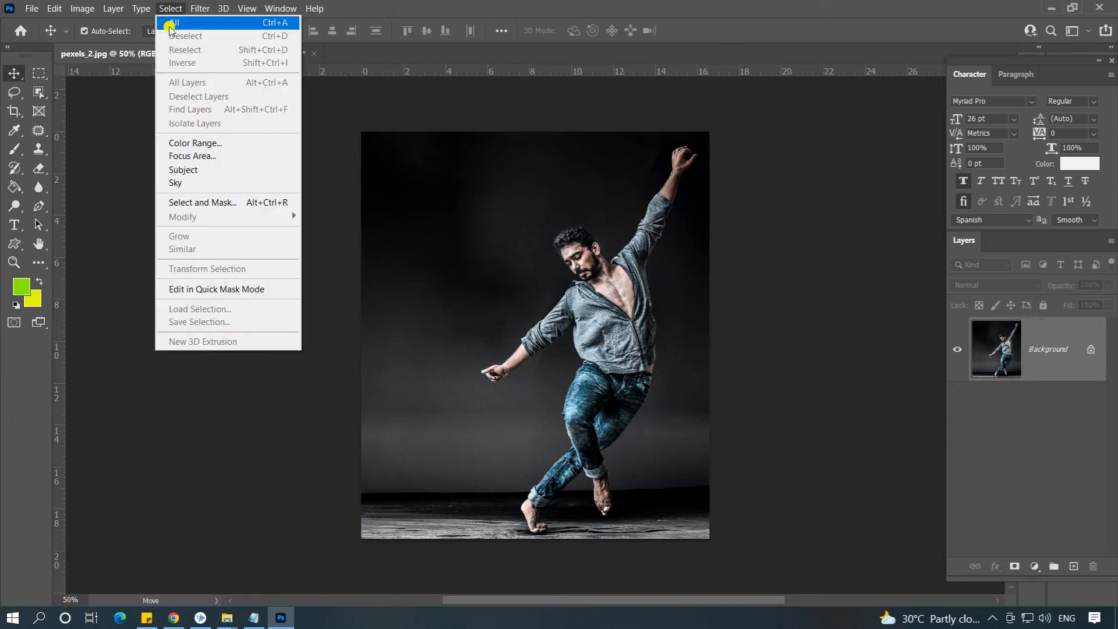
left_click(192, 170)
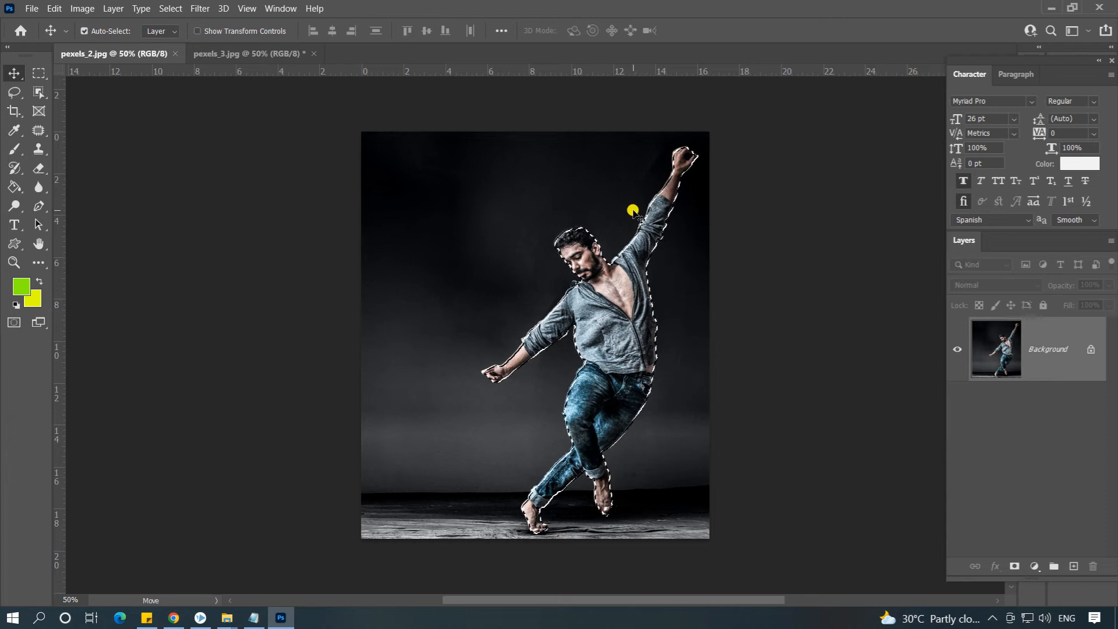
Step: Expand the selection around the man by 20 pixels
left_click(174, 9)
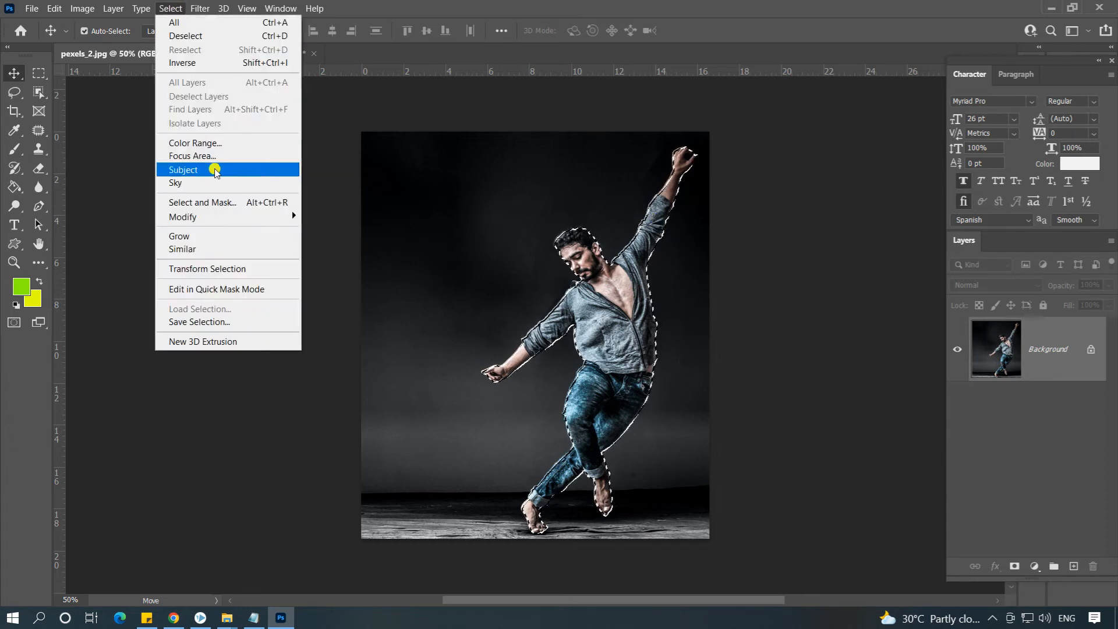
mouse_move(210, 222)
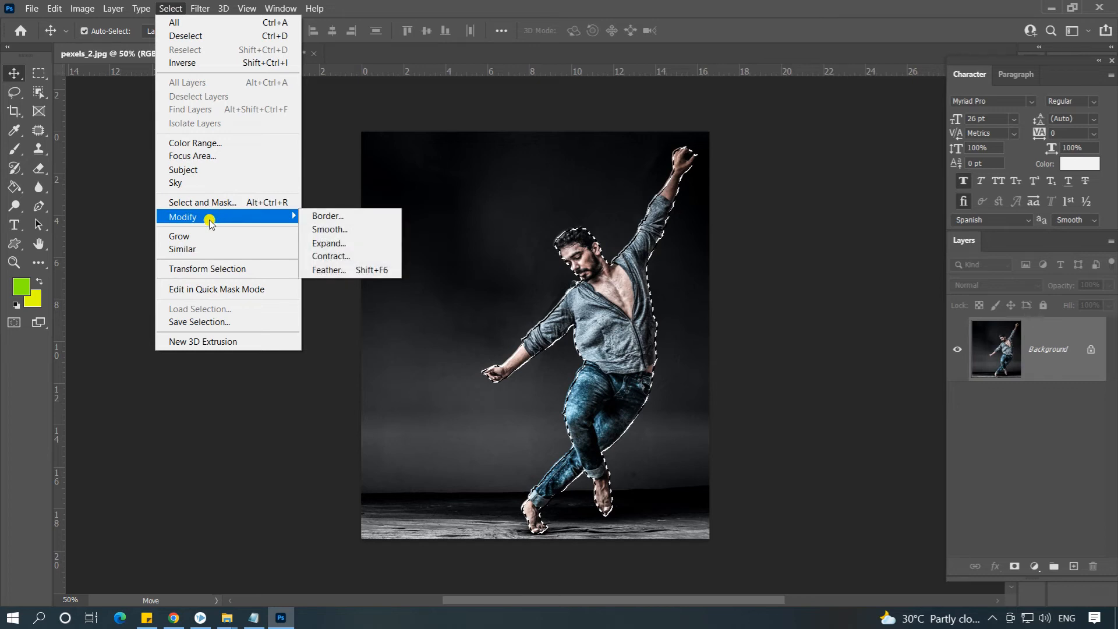
left_click(332, 247)
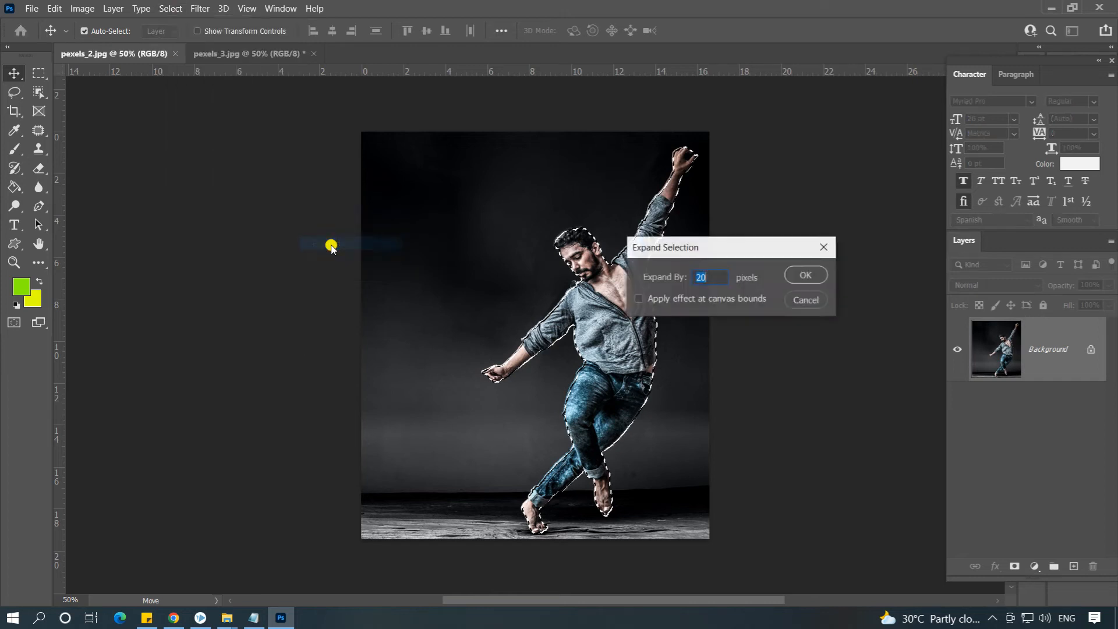
left_click_drag(715, 242, 780, 229)
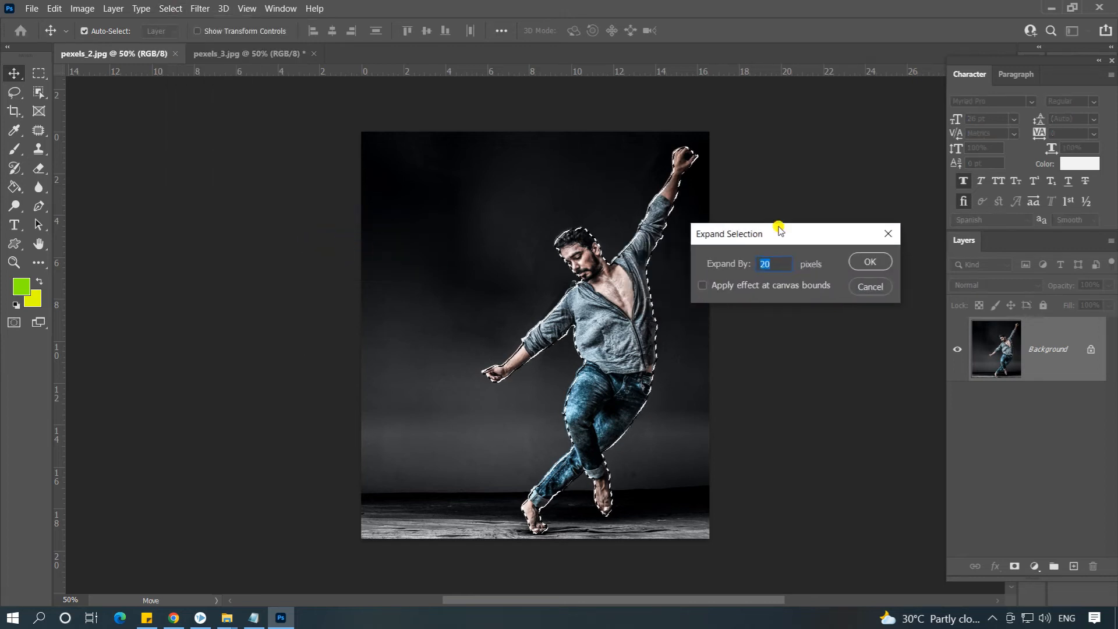
left_click(871, 263)
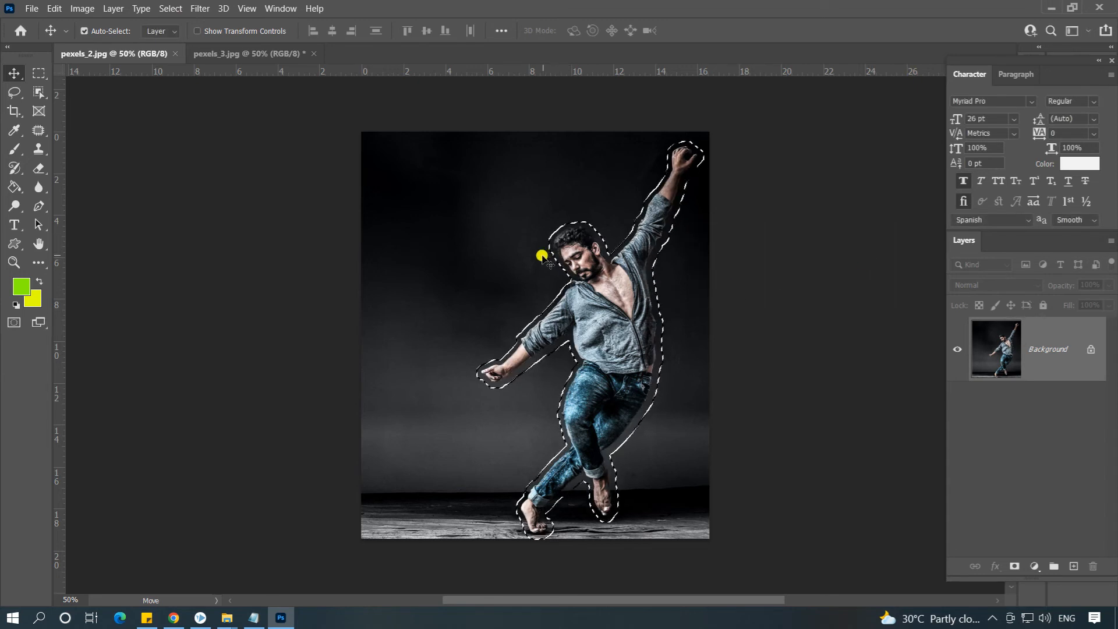
Step: Invert the selection and intersect it with a rectangular marquee over the dark background beside the man, from above his head to his lower legs
left_click(170, 8)
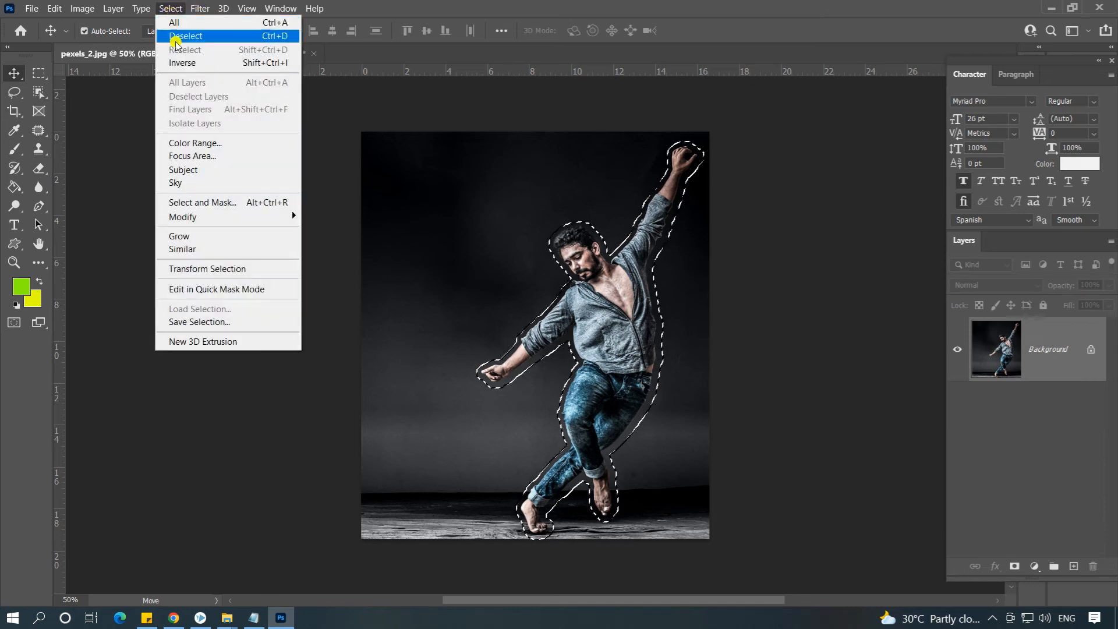
left_click(175, 64)
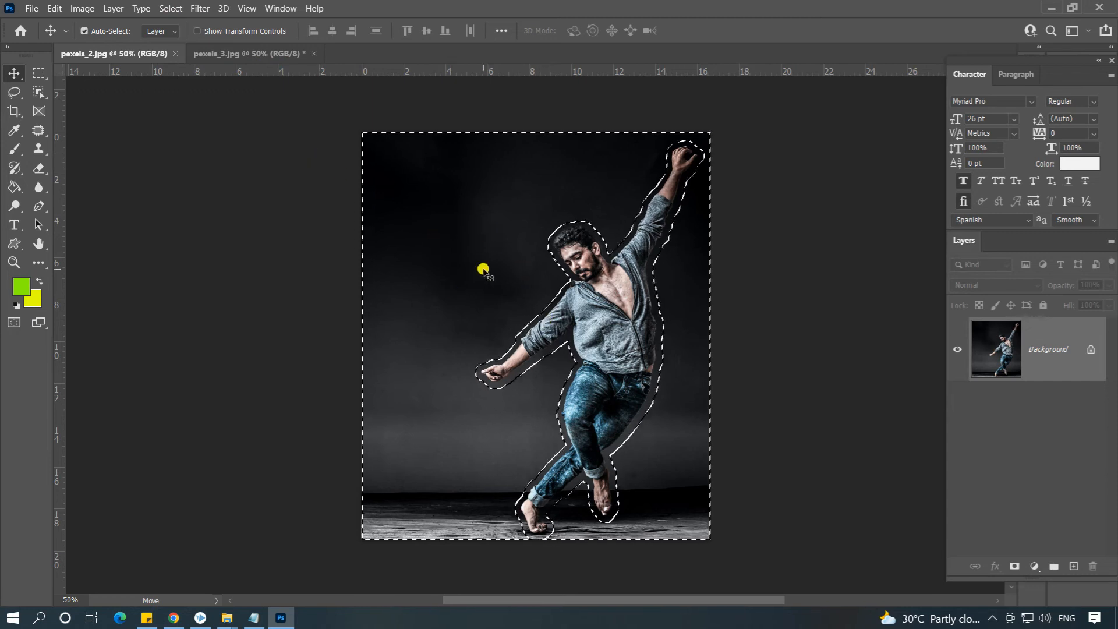
left_click(36, 76)
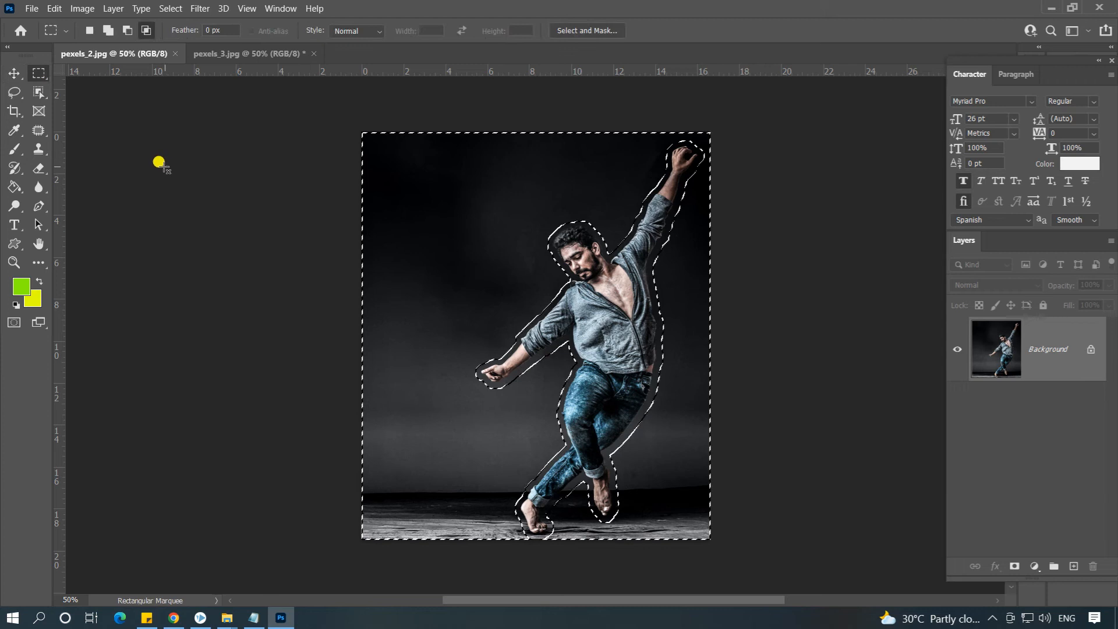
left_click(148, 32)
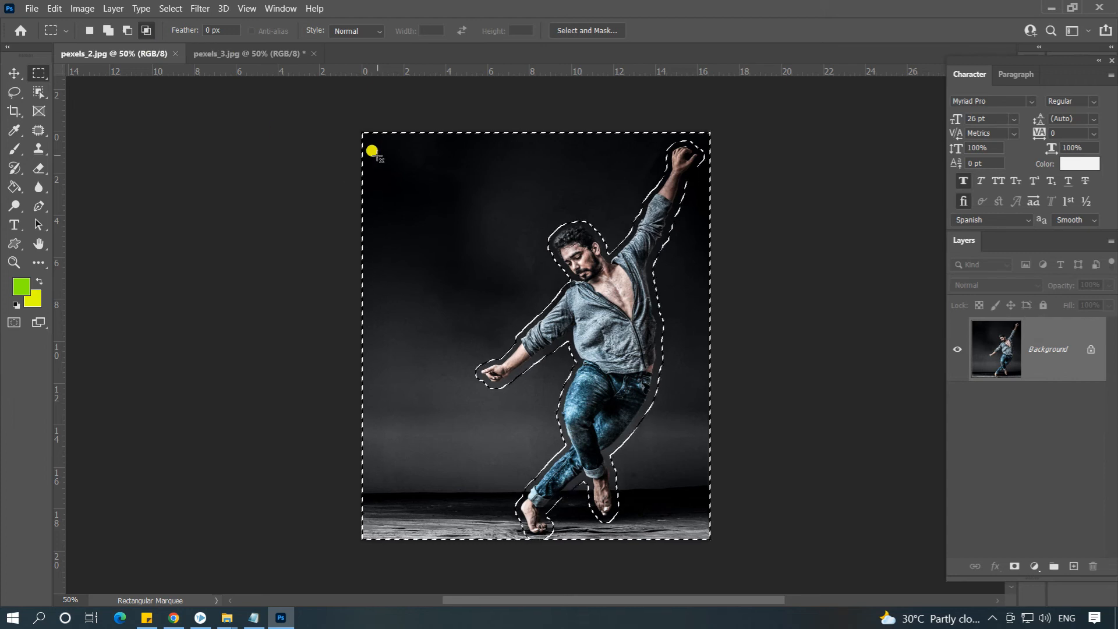
left_click_drag(372, 154, 574, 473)
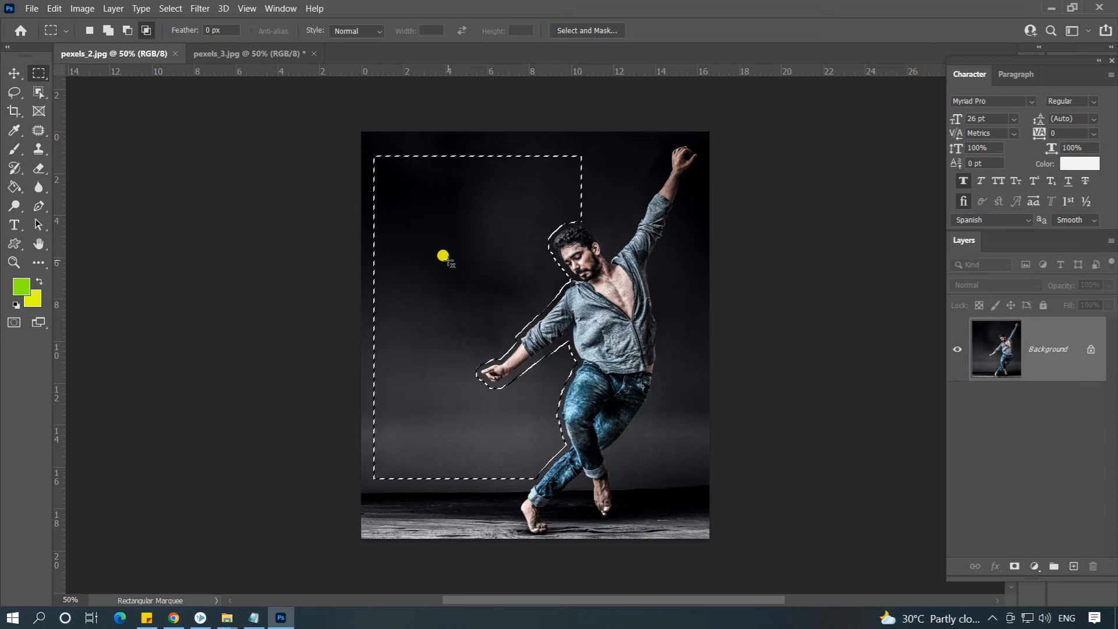
Step: Convert the selection into a work path with a tolerance of 2.0 pixels
right_click(454, 239)
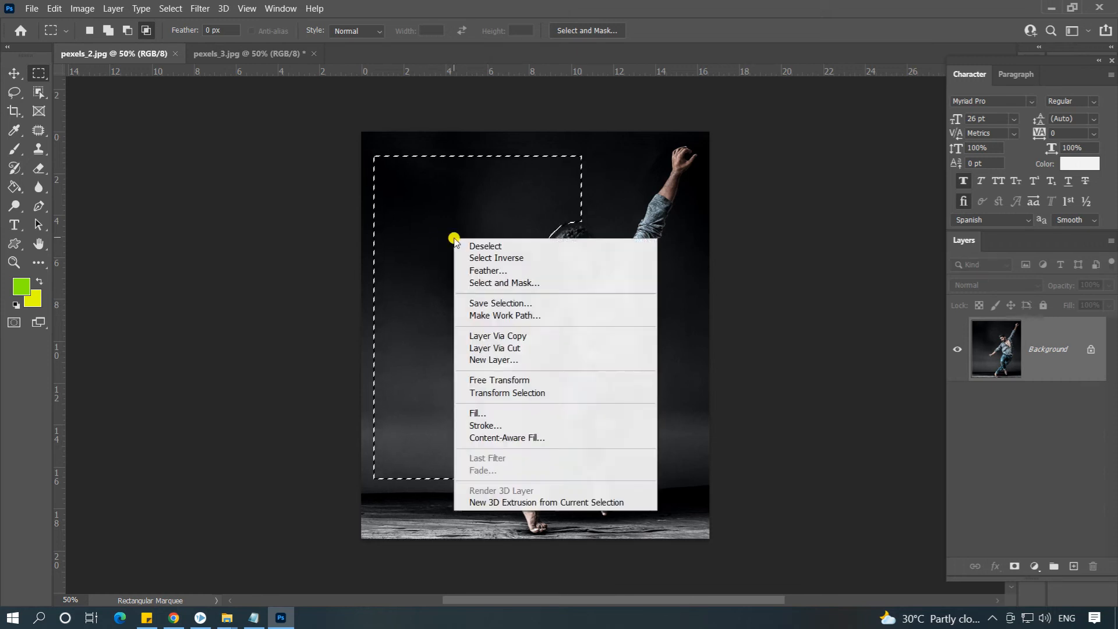
left_click(472, 315)
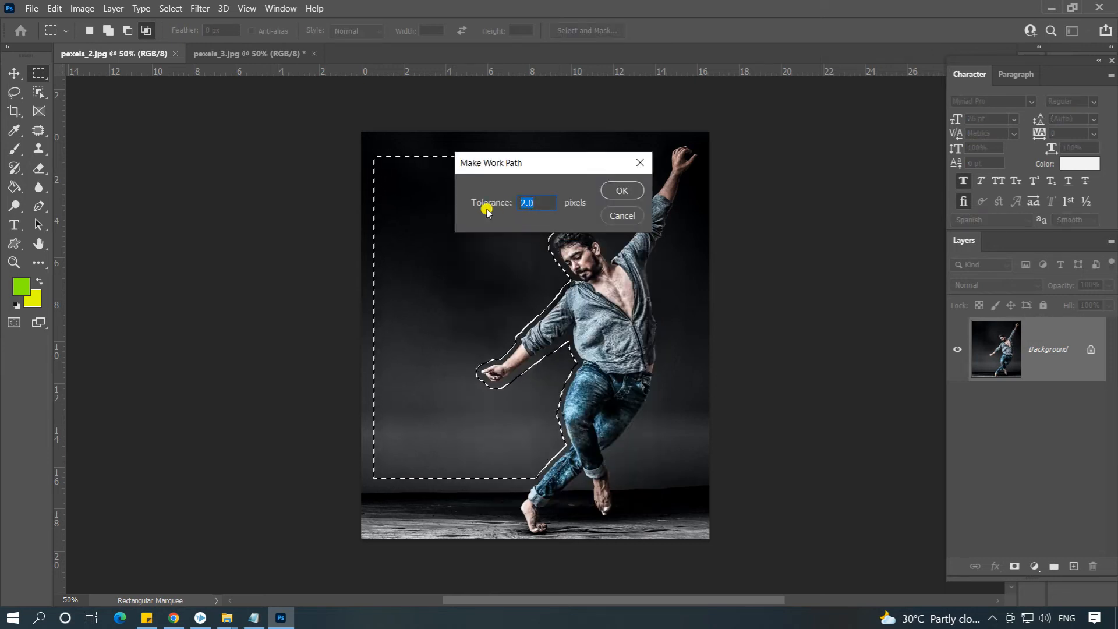
left_click(622, 192)
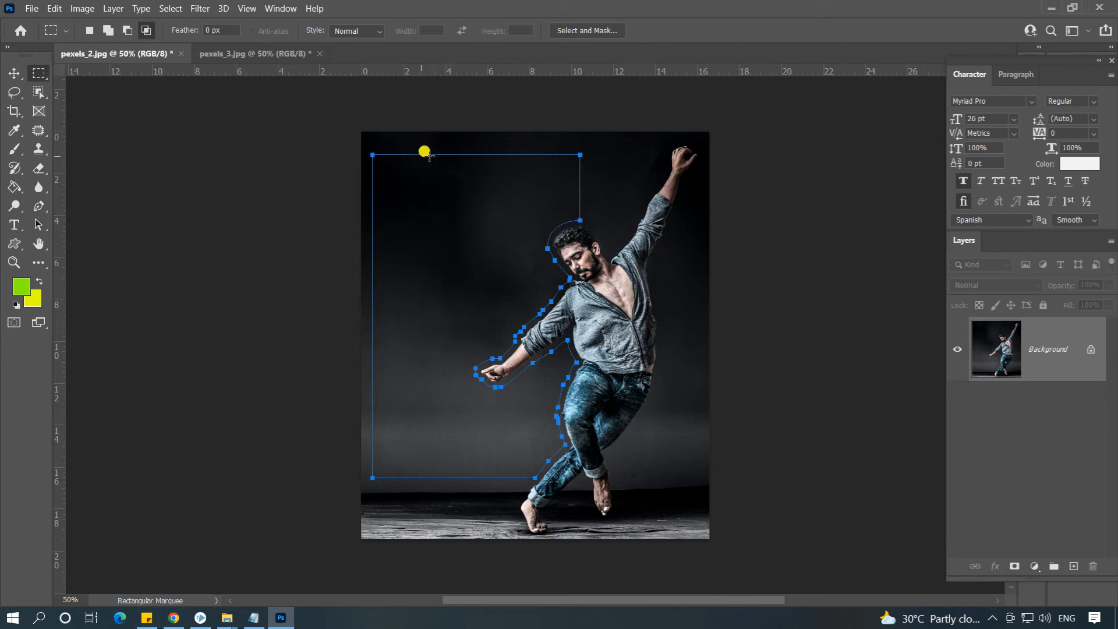
Step: Copy the "What is Lorem Ipsum?" heading and paragraph from lipsum.com in Chrome, and return to Photoshop
left_click(174, 618)
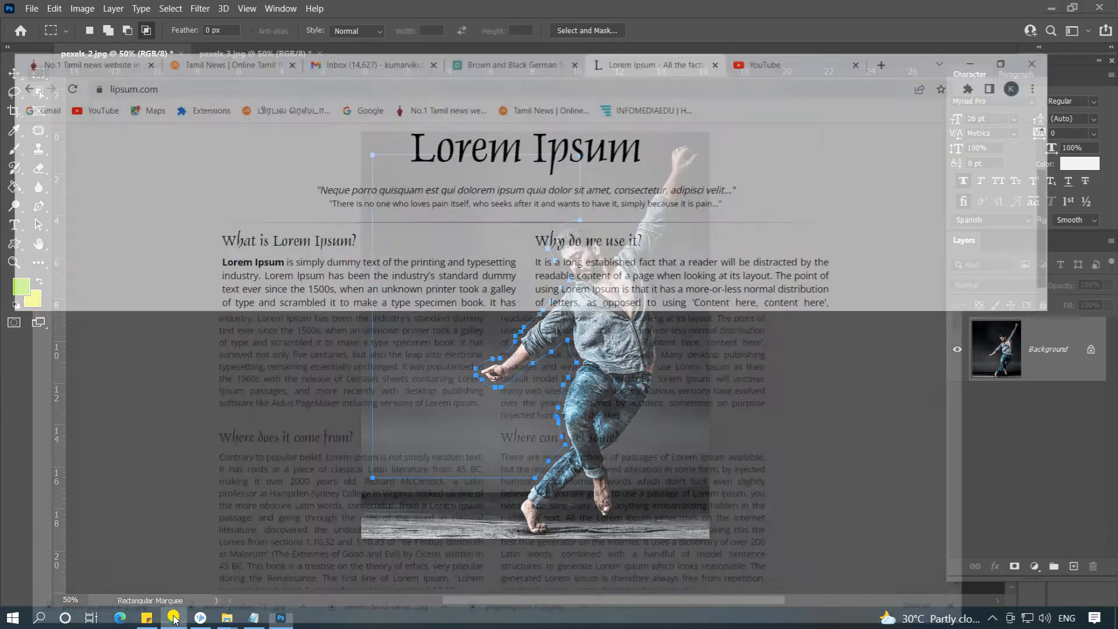
left_click_drag(225, 199, 539, 345)
key("ctrl+c")
left_click(281, 617)
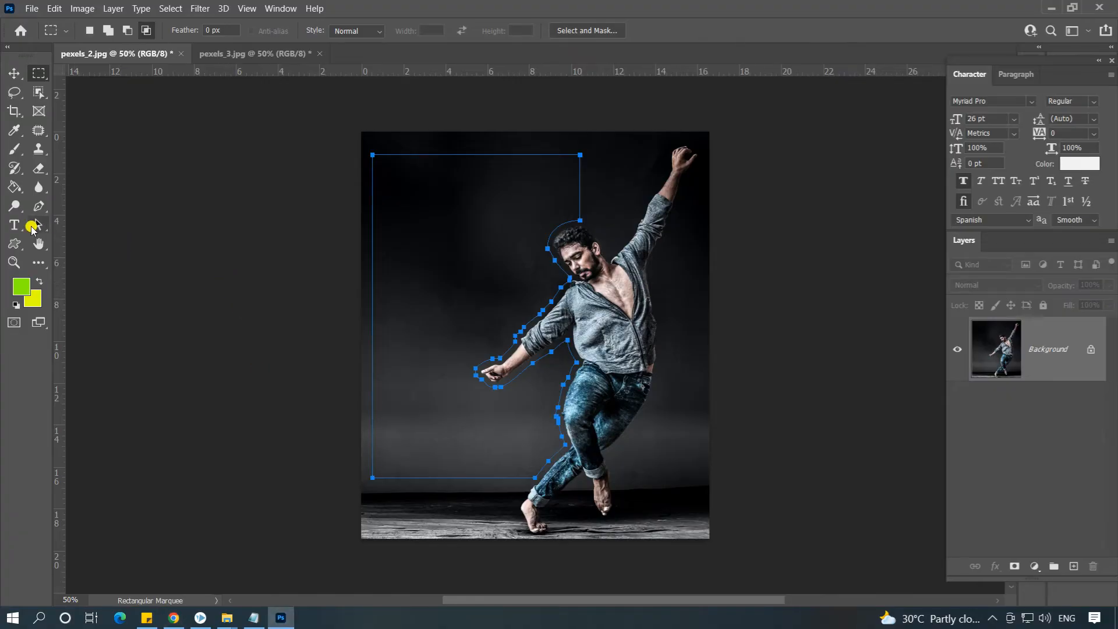
Step: Create a horizontal text area inside the work path and replace its placeholder text with the copied Lorem Ipsum passage
left_click(14, 225)
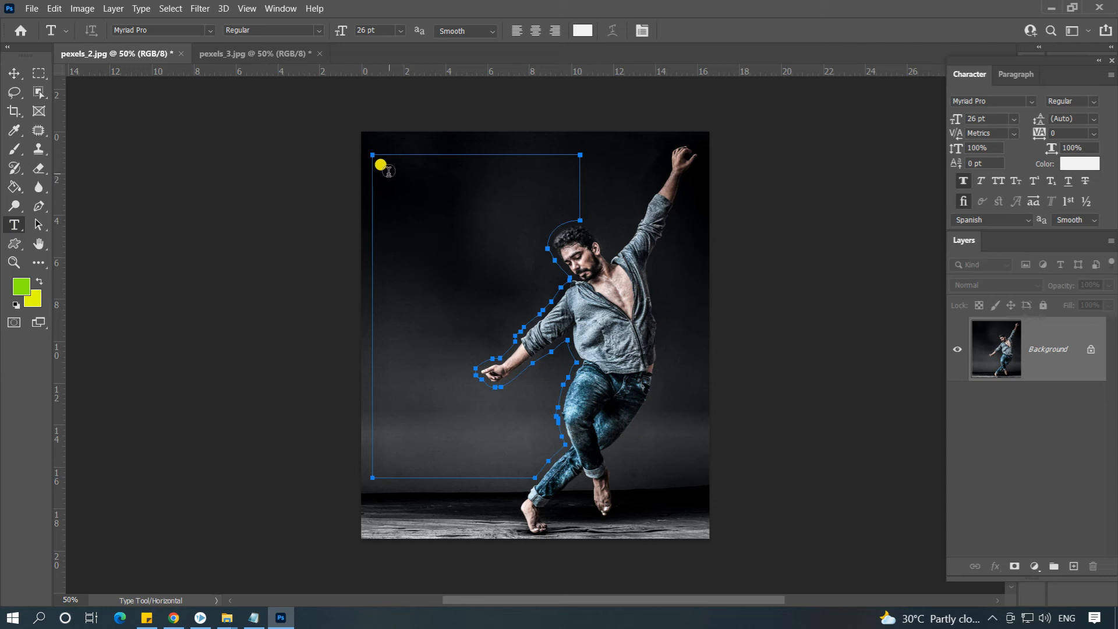
left_click(383, 167)
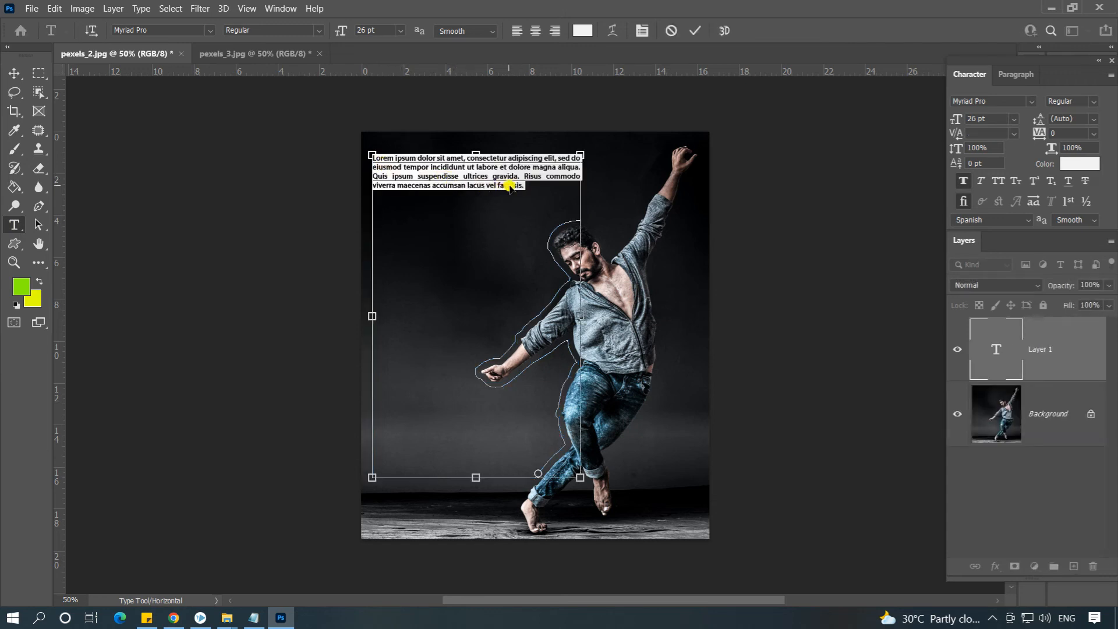
key("ctrl+v")
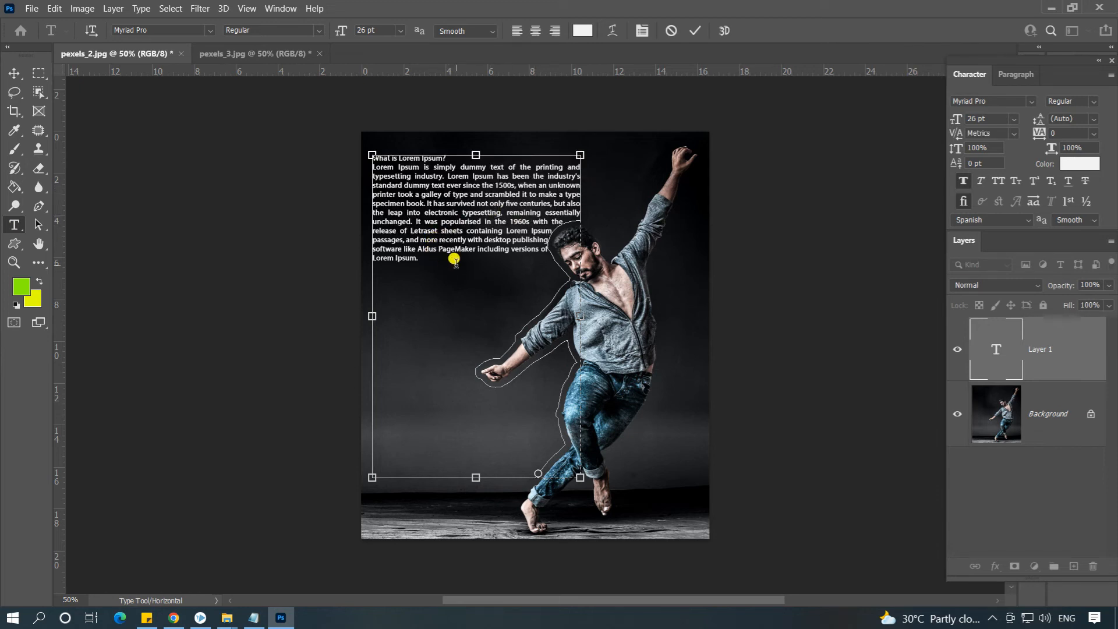
Step: Paste the Lorem Ipsum passage two more times, each after a blank line, to fill the path, and commit the text
key("Return")
key("Return")
key("ctrl+v")
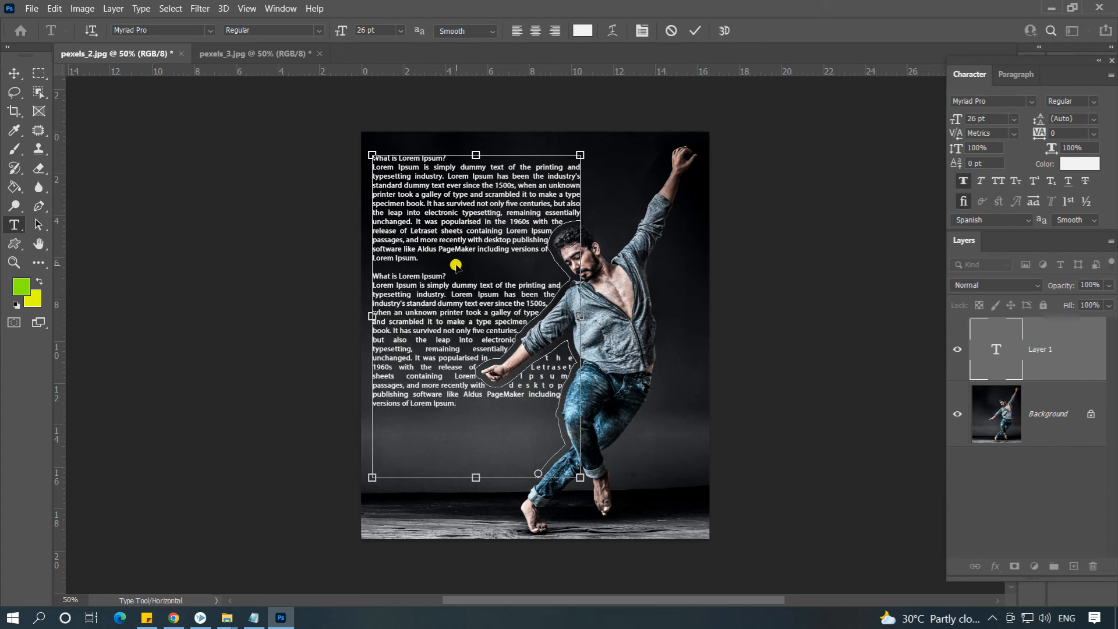
key("Return")
key("Return")
key("ctrl+v")
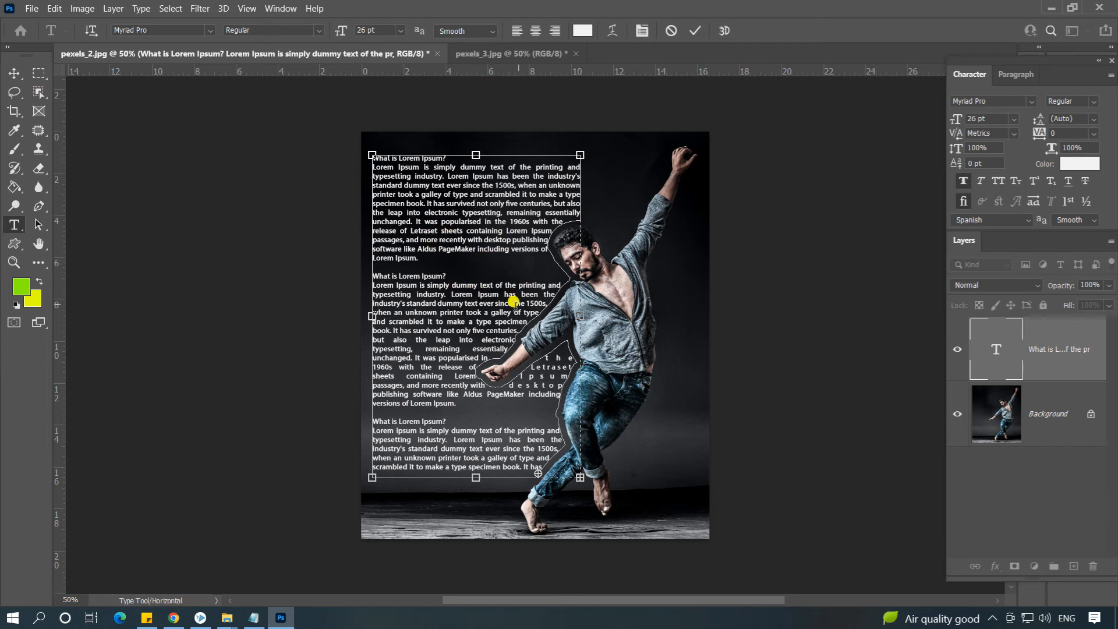
left_click(15, 73)
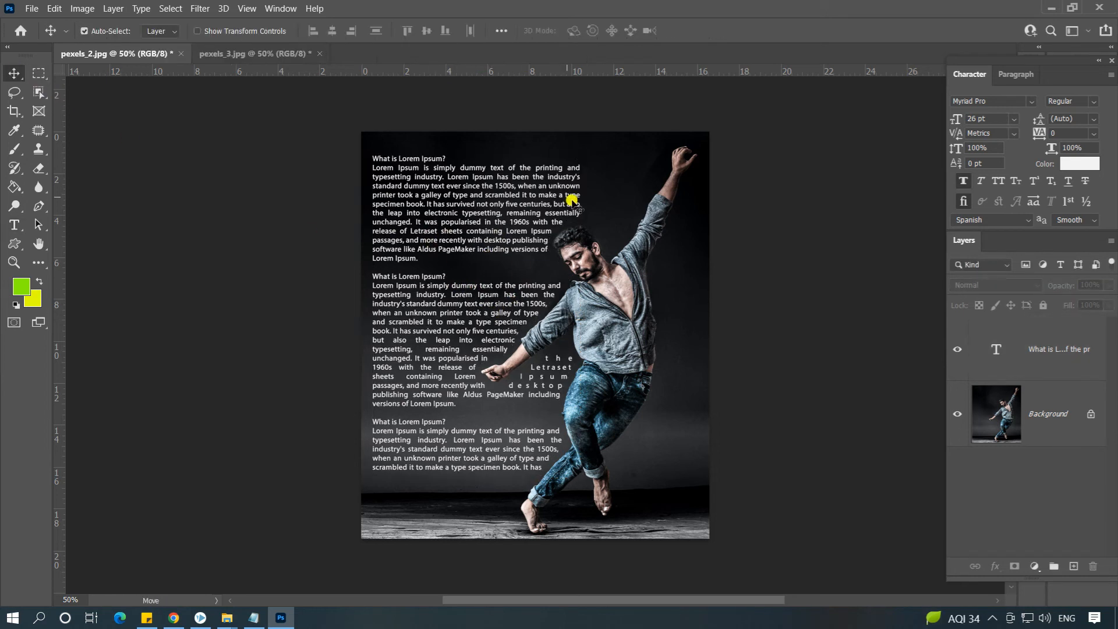
scroll(520, 285, "up", 1)
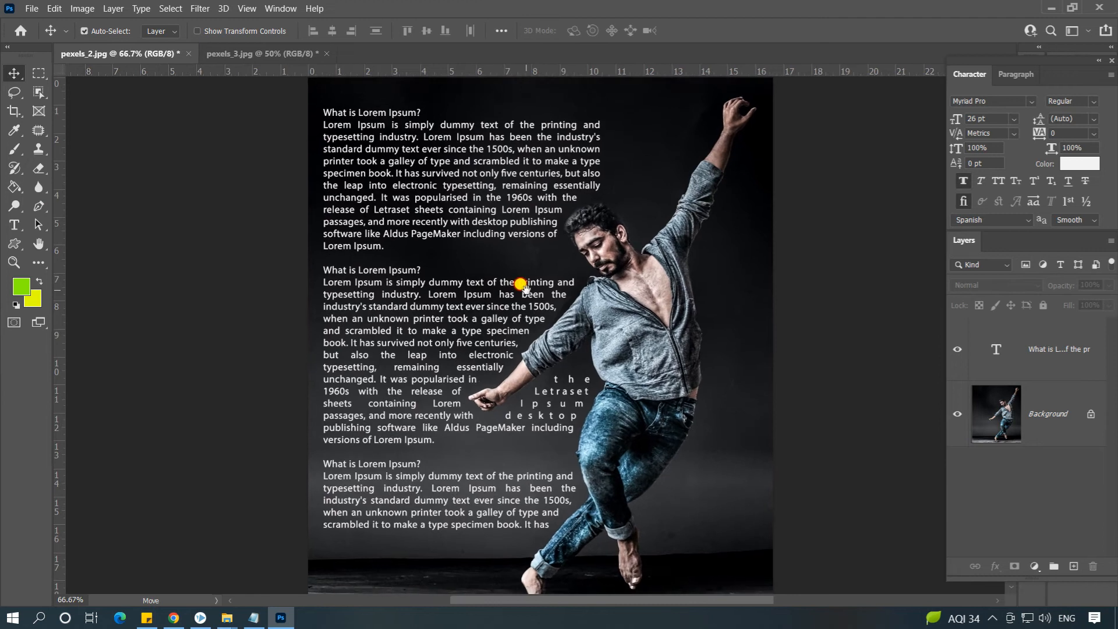